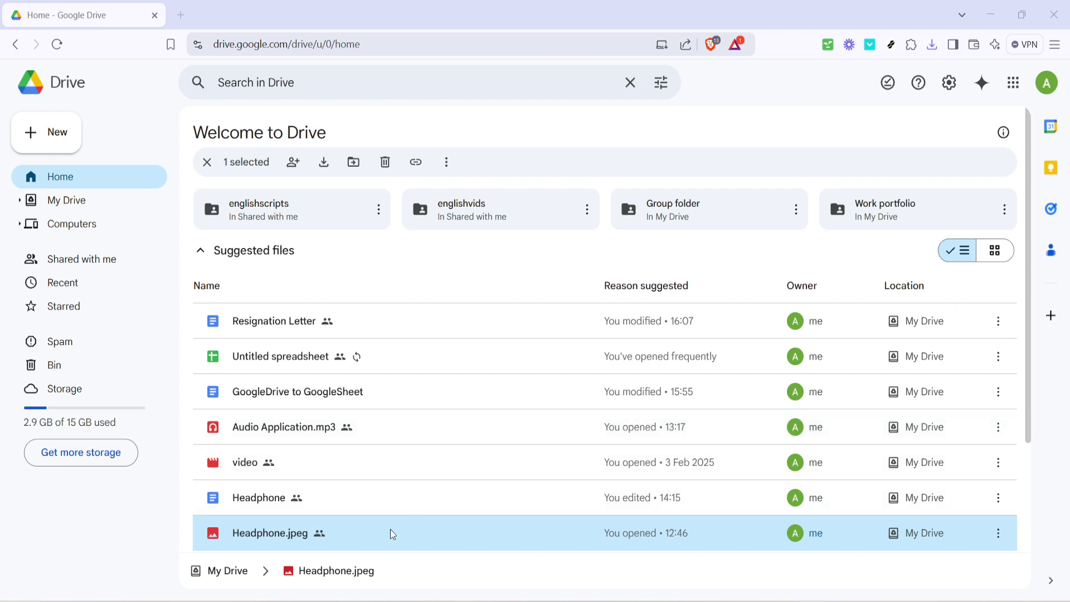
# Step: Open the Connect more apps dialog from Headphone.jpeg's Open with menu
pyautogui.rightClick(349, 536)
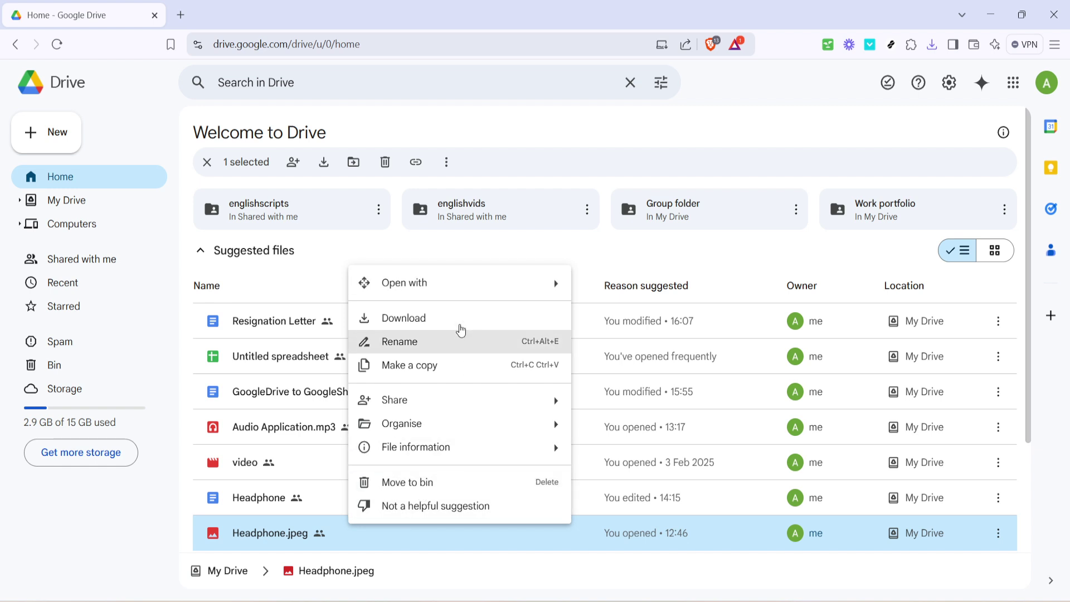
pyautogui.moveTo(435, 282)
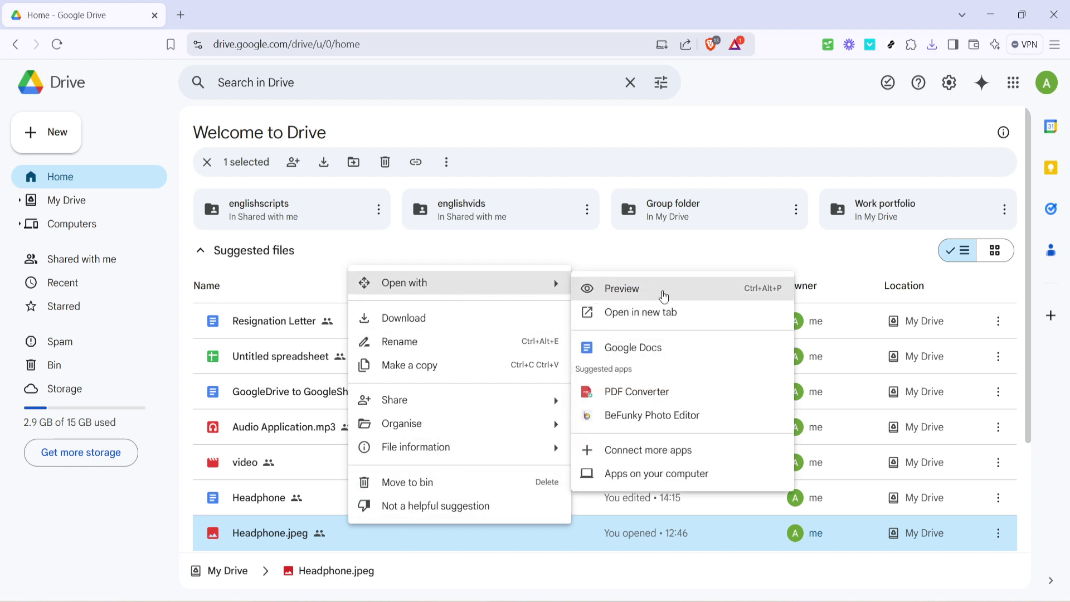
pyautogui.click(662, 452)
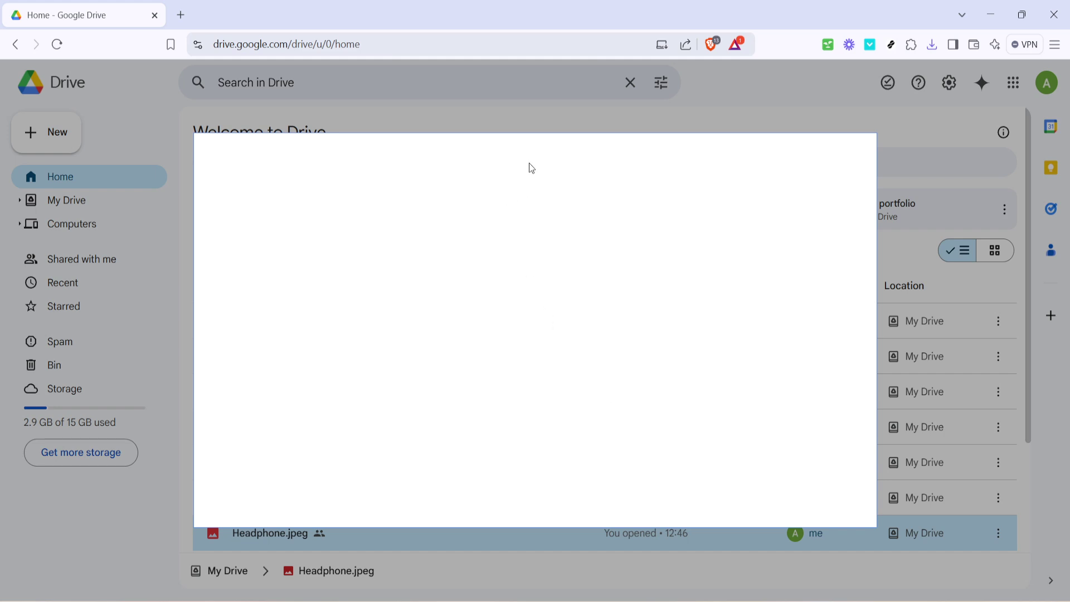
# Step: Search the Marketplace for 'canva'
pyautogui.click(565, 164)
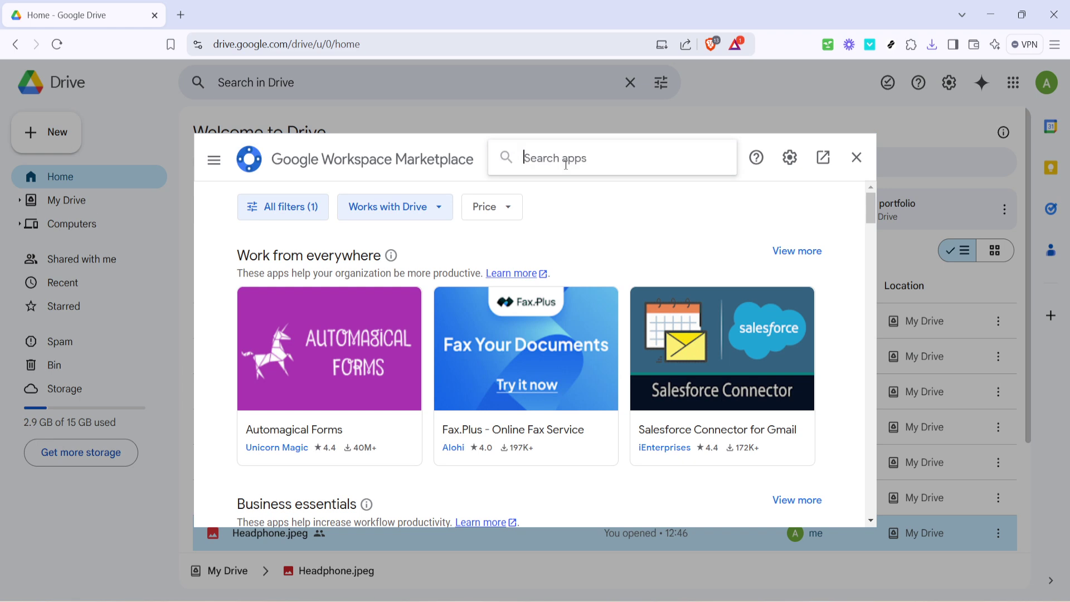
pyautogui.write('canva')
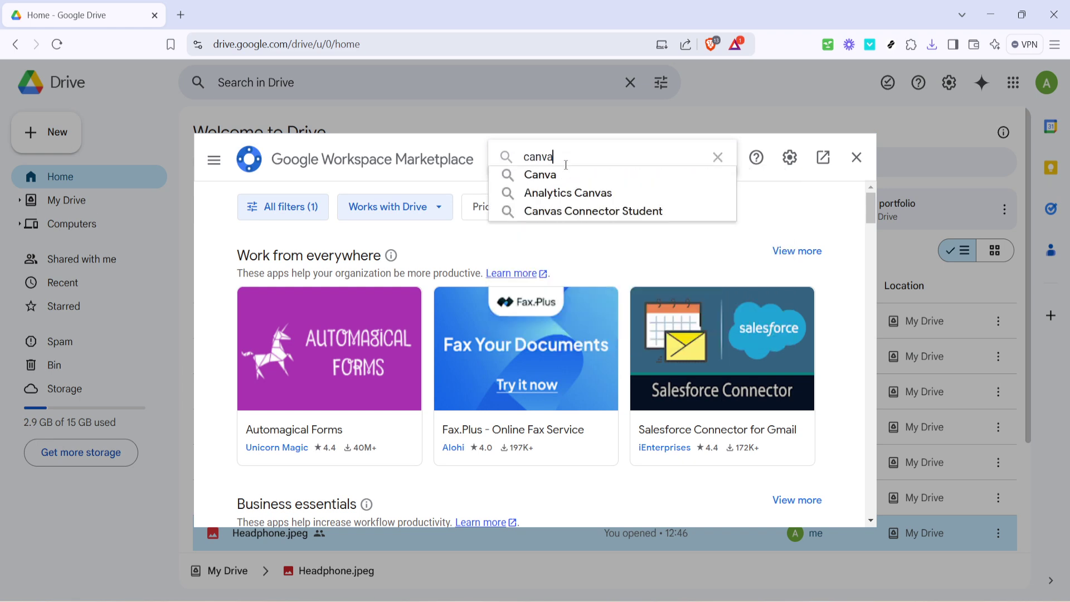
pyautogui.press('Return')
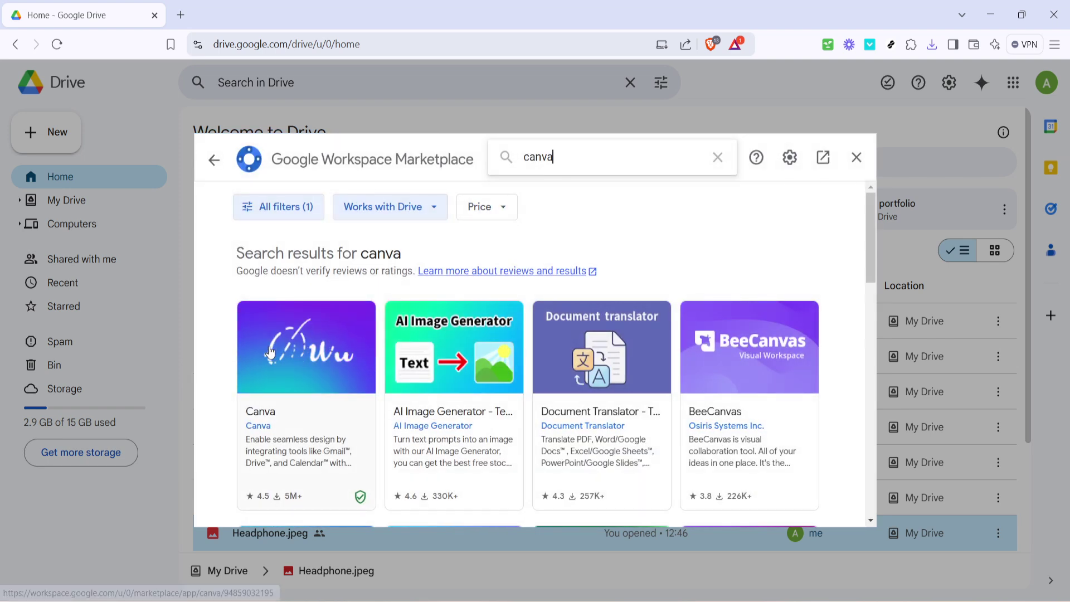
# Step: View the Canva listing without installing, then close the Marketplace back to Drive home
pyautogui.click(263, 420)
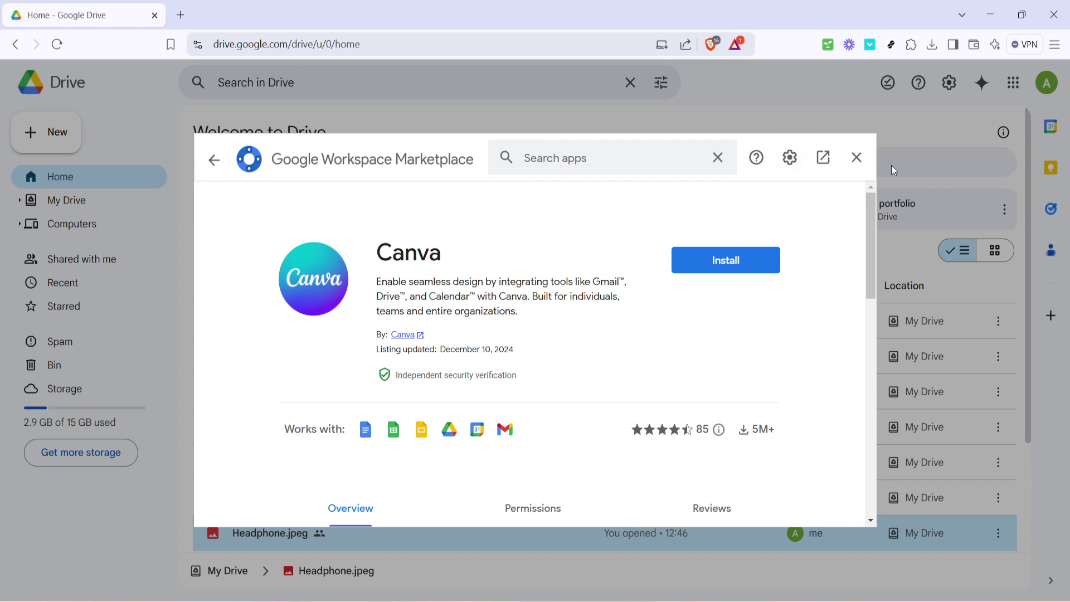
pyautogui.click(857, 157)
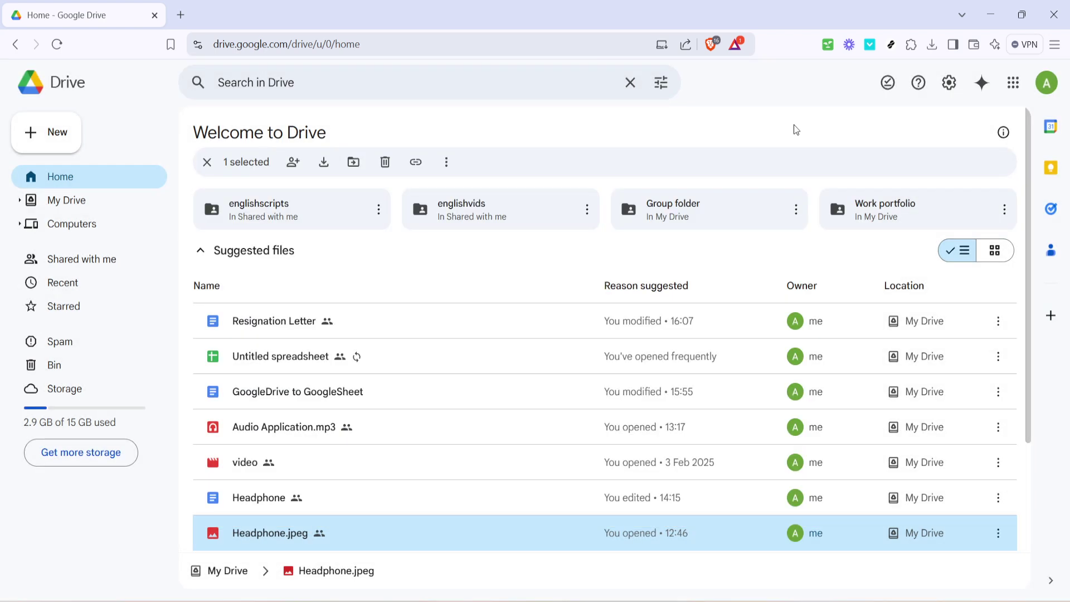